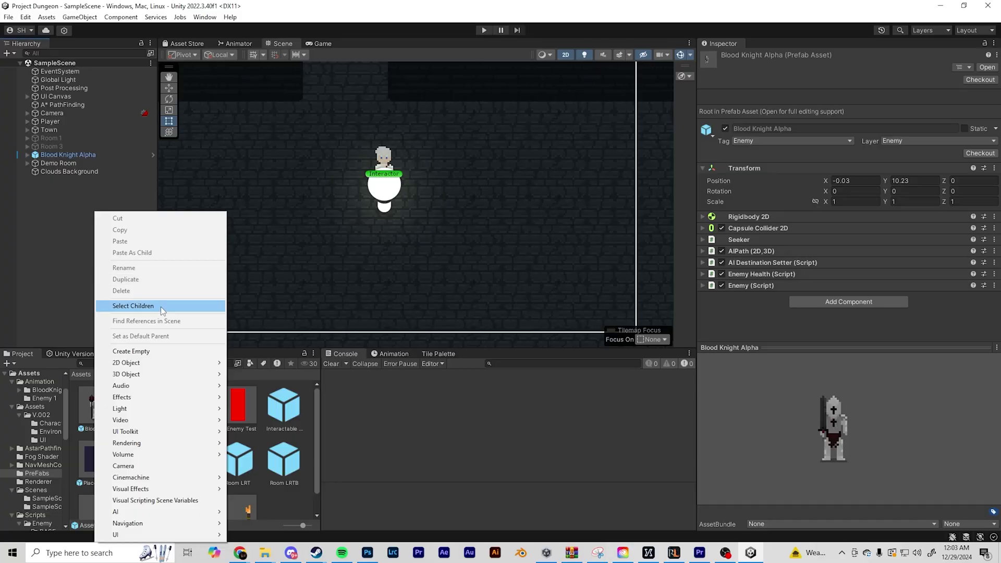
- Create a circle sprite with Order in Layer 6 and nudge it slightly right
mouse_move(136, 363)
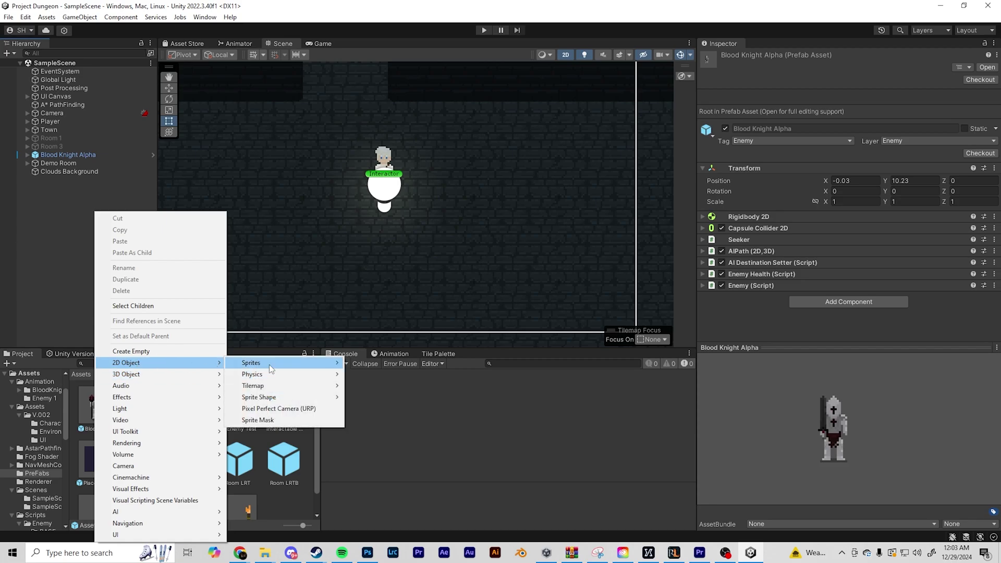
mouse_move(271, 364)
left_click(385, 387)
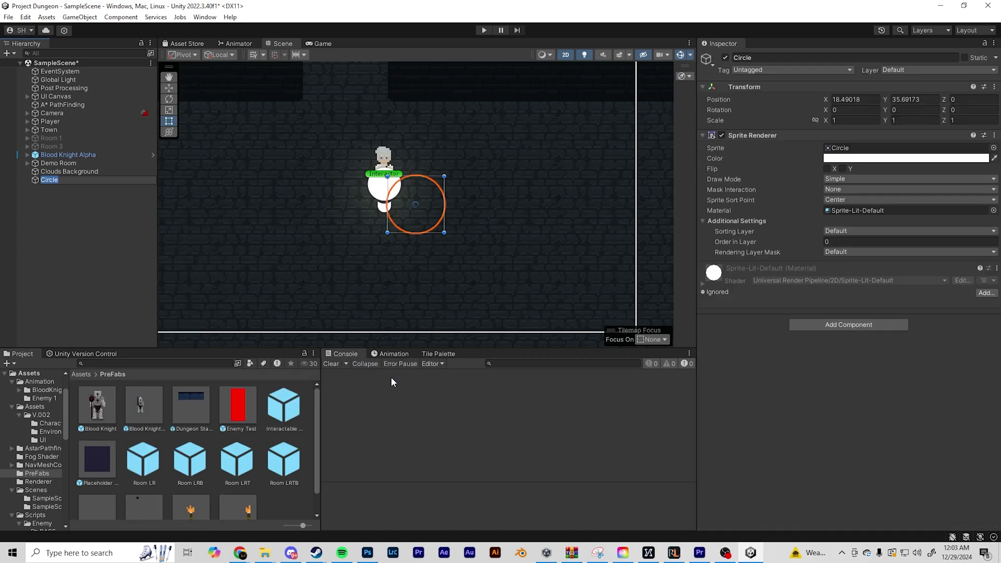
left_click(816, 241)
type("6")
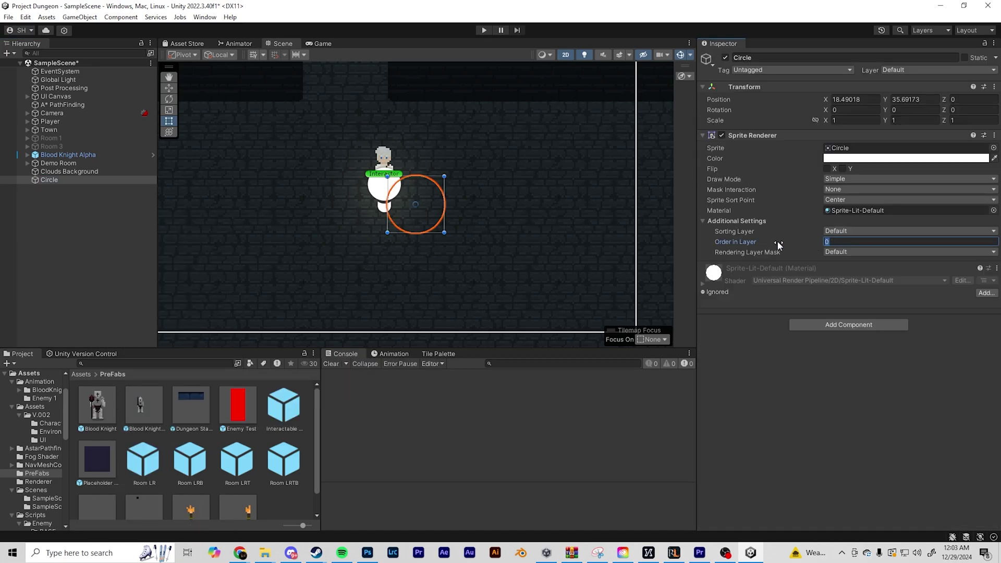
type("w")
left_click_drag(461, 204, 501, 206)
- Save the Circle as a prefab in PreFabs and place four copies around the room
left_click_drag(52, 179, 166, 411)
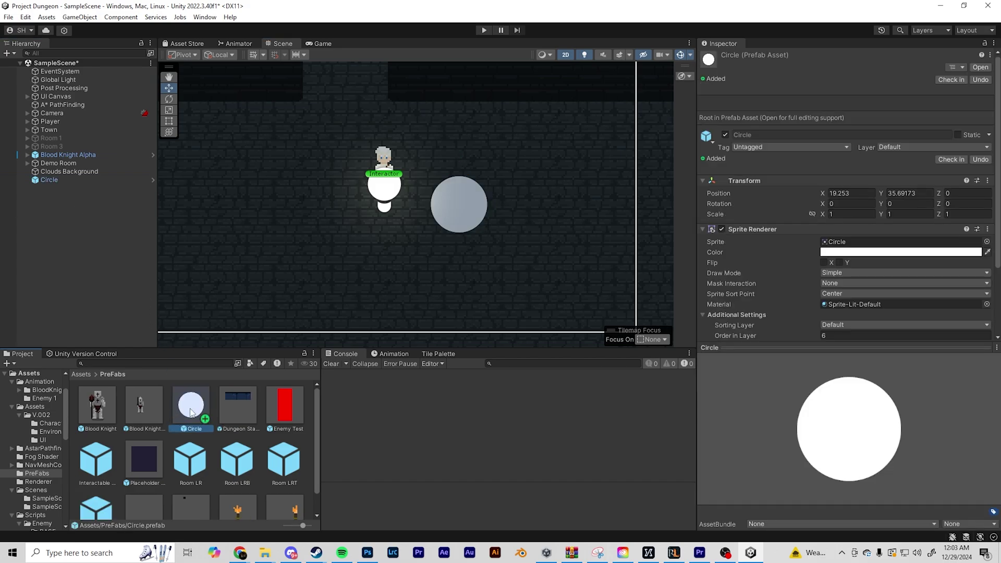
left_click_drag(217, 280, 217, 253)
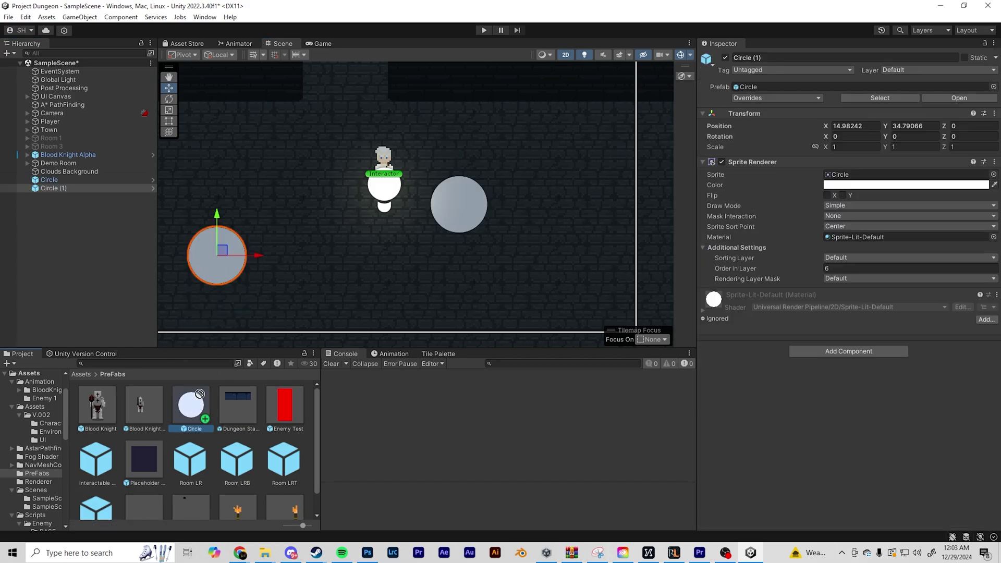
left_click_drag(191, 405, 298, 287)
left_click_drag(289, 191, 288, 192)
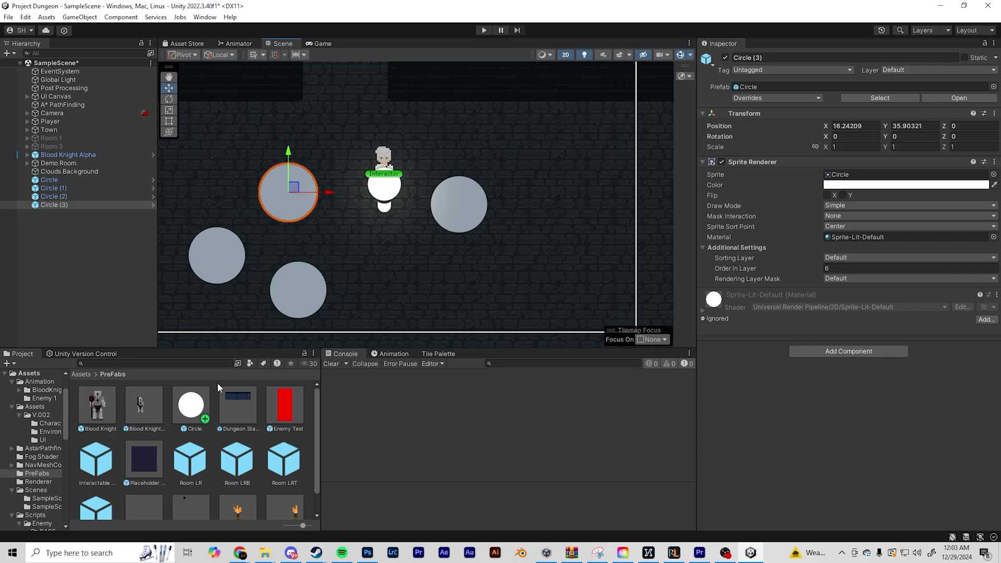
left_click_drag(388, 282, 399, 290)
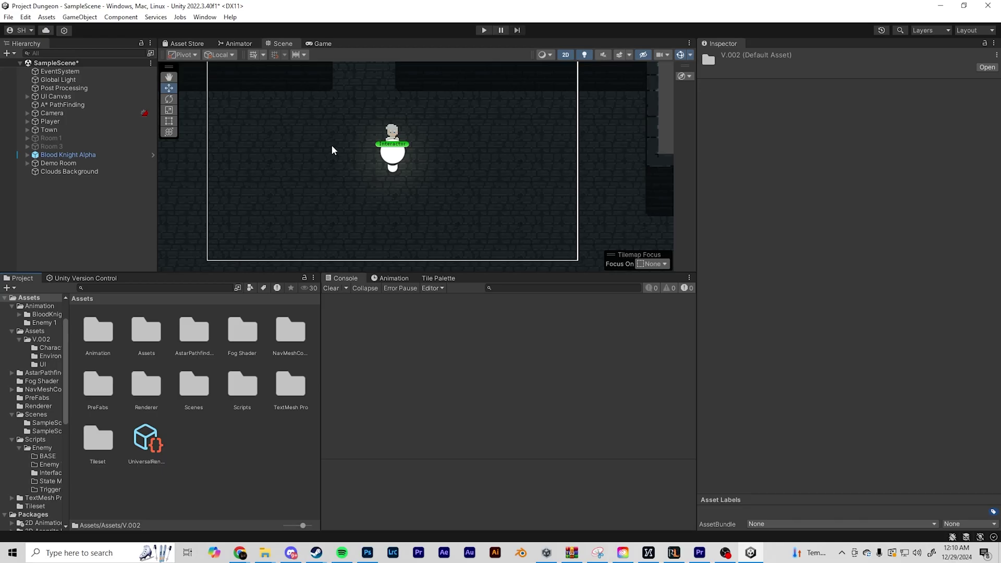
middle_click_drag(332, 147, 346, 172)
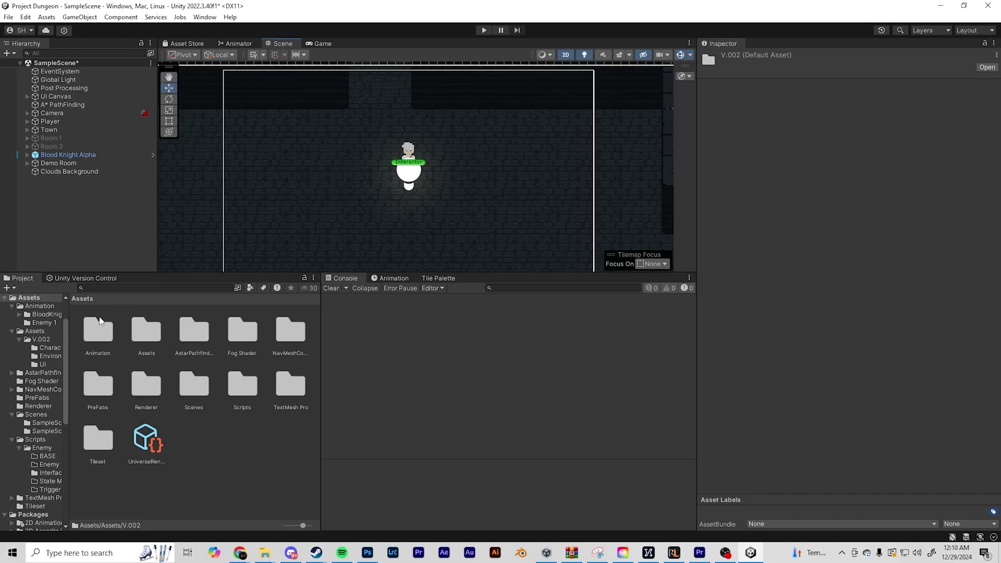
left_click(26, 113)
left_click(27, 130)
left_click(27, 172)
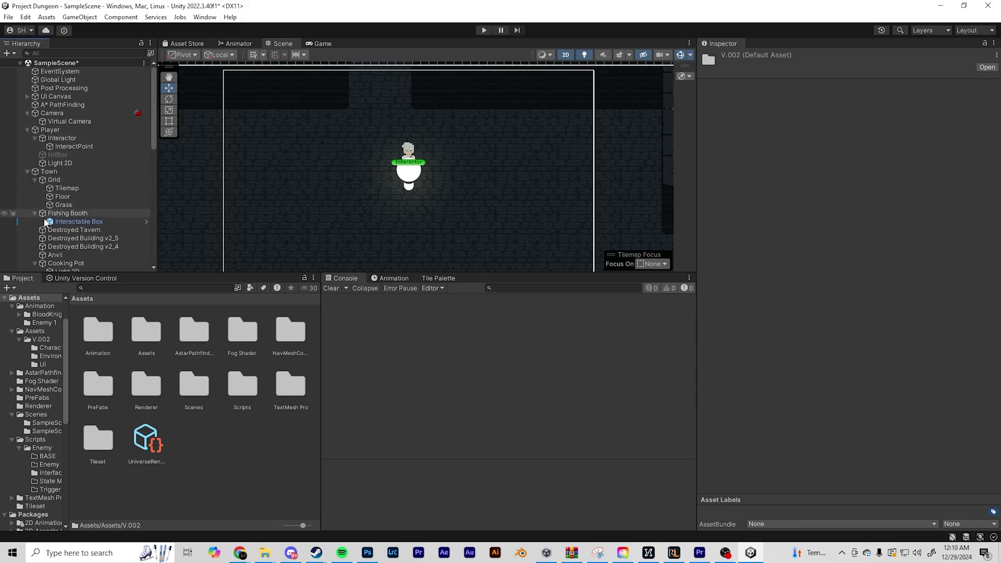
double_click(150, 328)
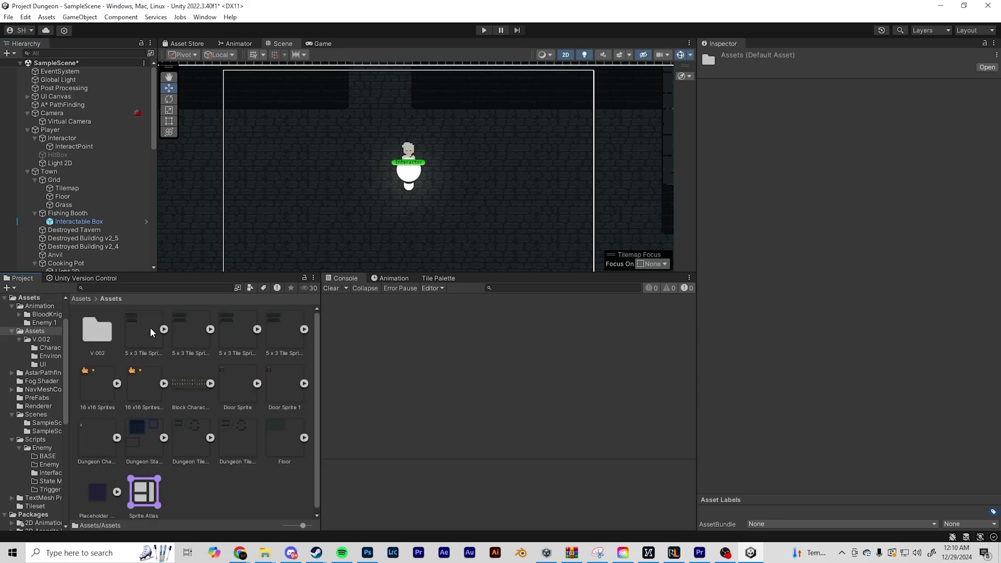
double_click(101, 329)
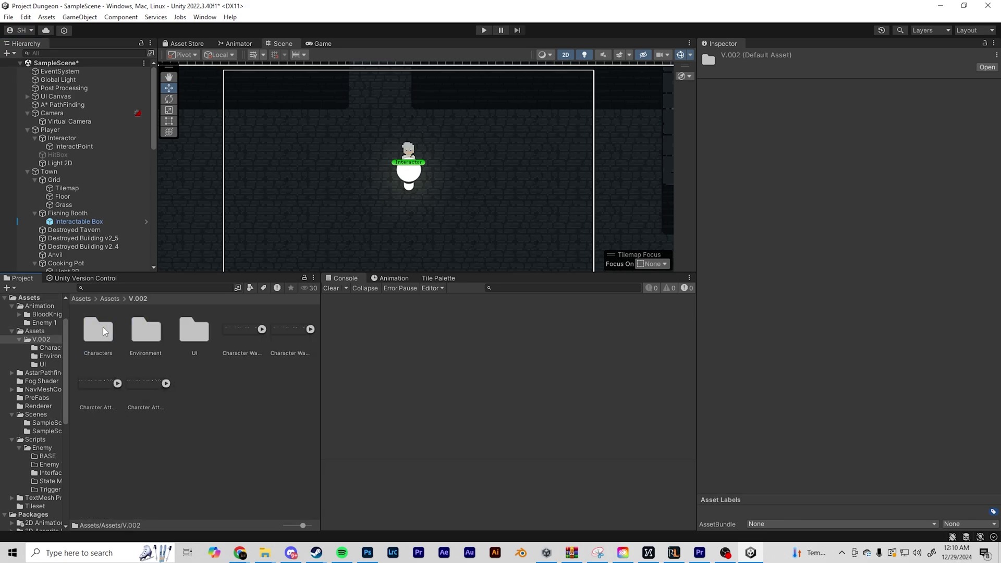
double_click(146, 327)
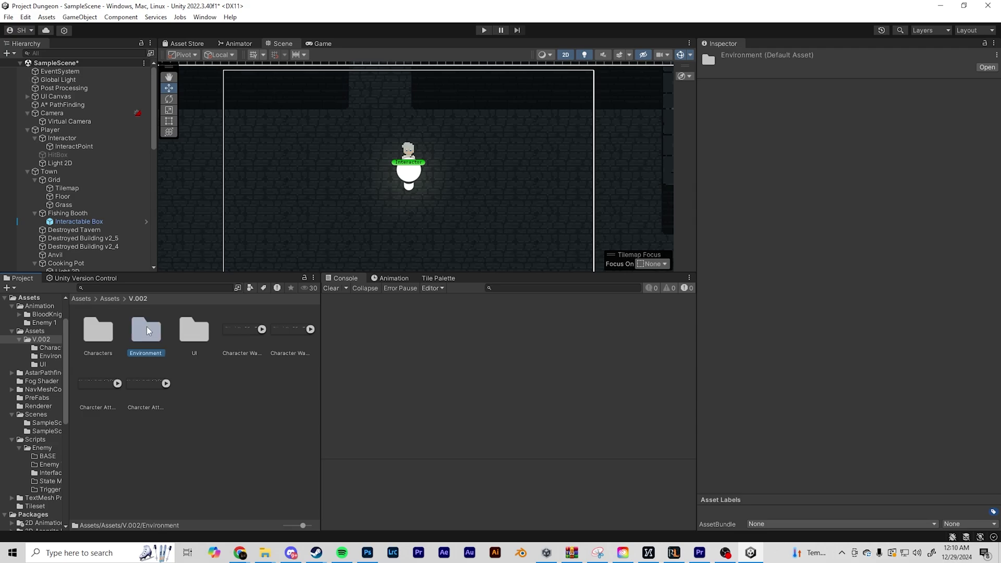
left_click(137, 299)
double_click(110, 332)
left_click(139, 298)
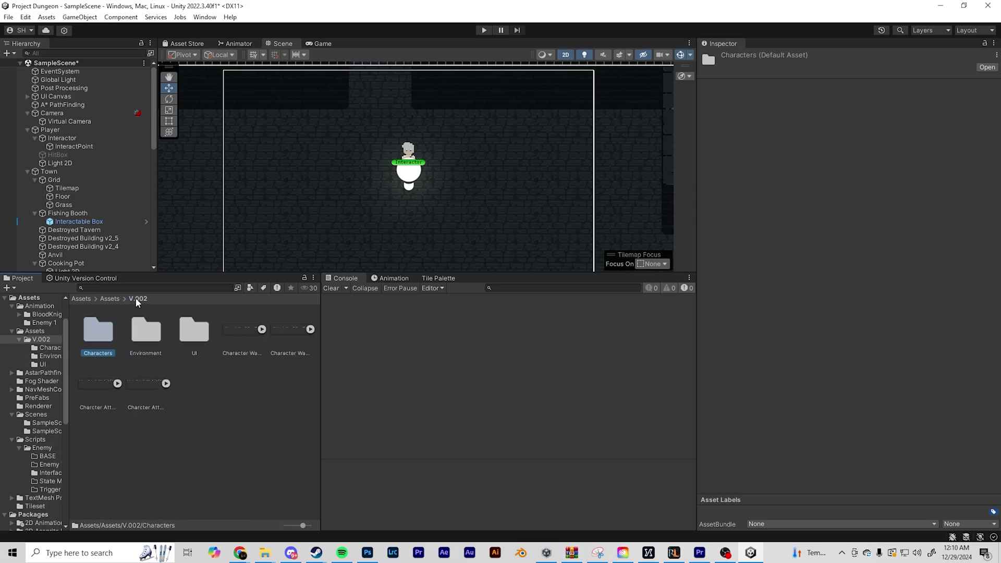
left_click(110, 299)
left_click(83, 299)
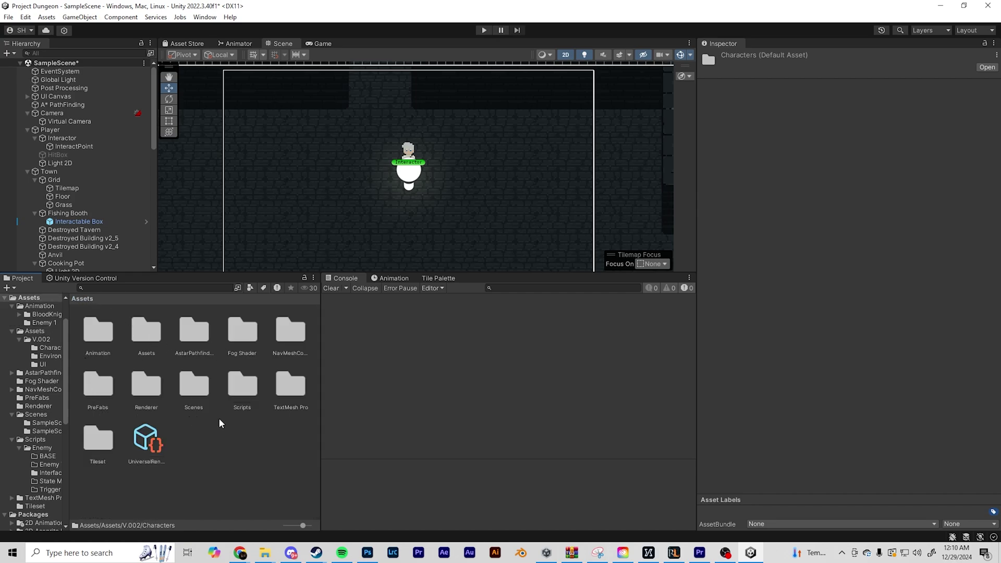
left_click(27, 170)
left_click(27, 130)
left_click(27, 113)
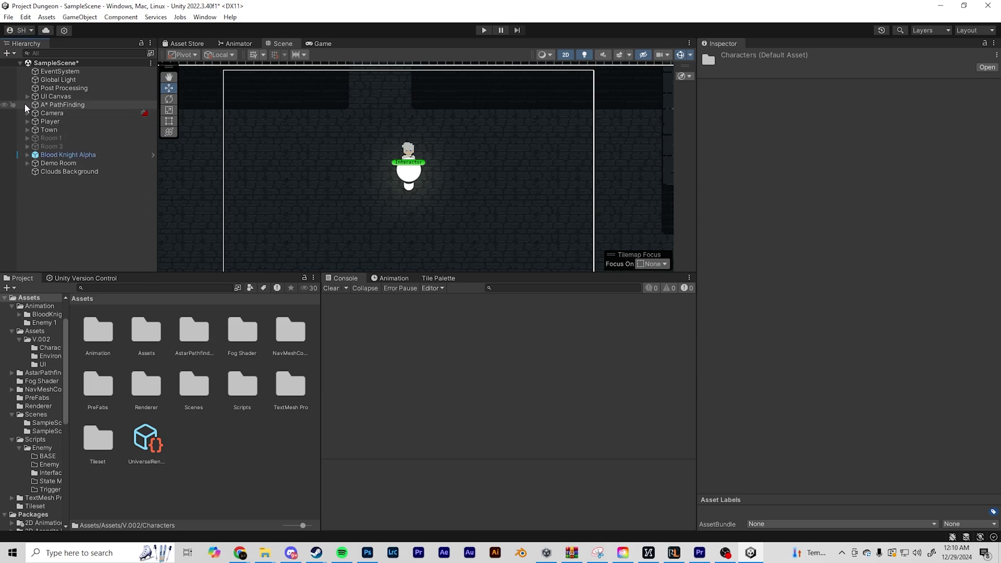
left_click(25, 96)
left_click(27, 96)
left_click(27, 113)
left_click(27, 113)
left_click(25, 121)
left_click(26, 123)
left_click(26, 130)
left_click(26, 130)
left_click(26, 135)
left_click(26, 135)
left_click(26, 145)
left_click(26, 145)
scroll(368, 166, "down", 3)
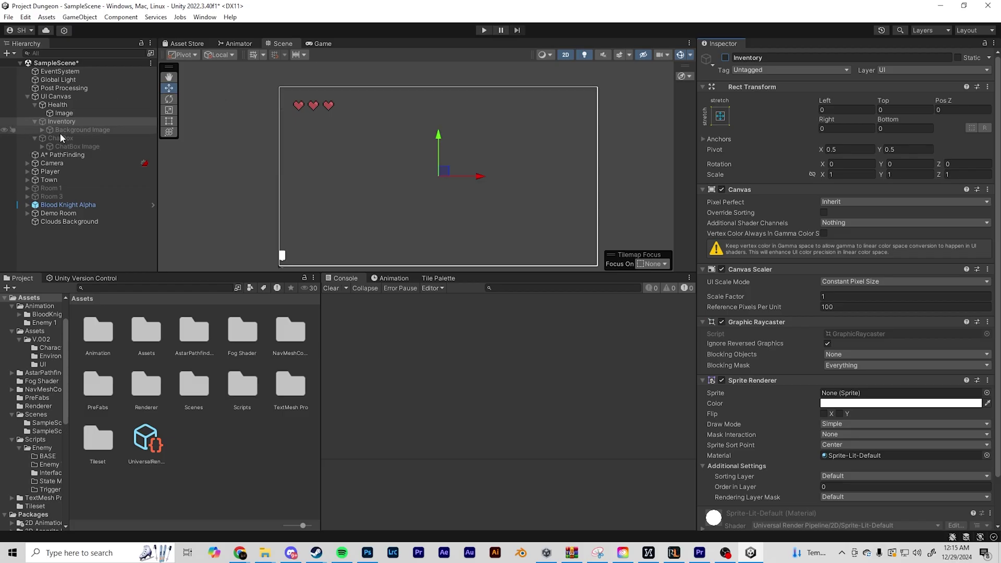
- Toggle the ChatBox active on and off, then reach the Hierarchy's UI create submenu
left_click(75, 138)
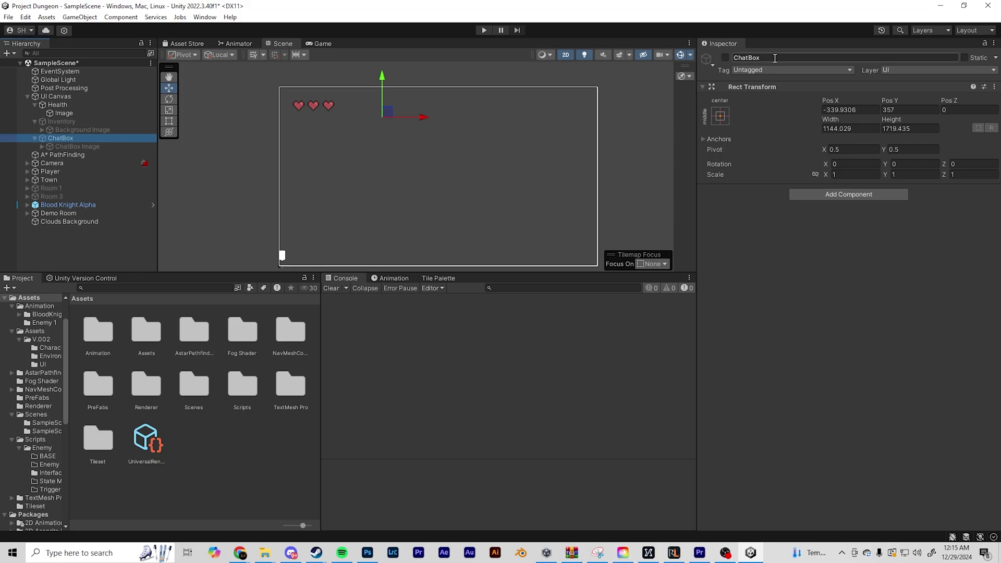
left_click(725, 57)
left_click(725, 57)
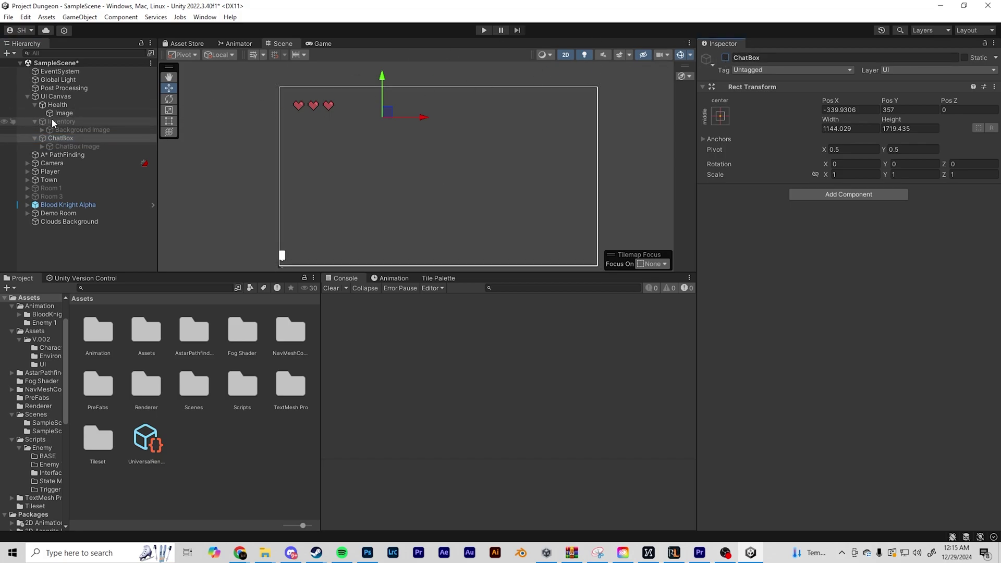
right_click(97, 211)
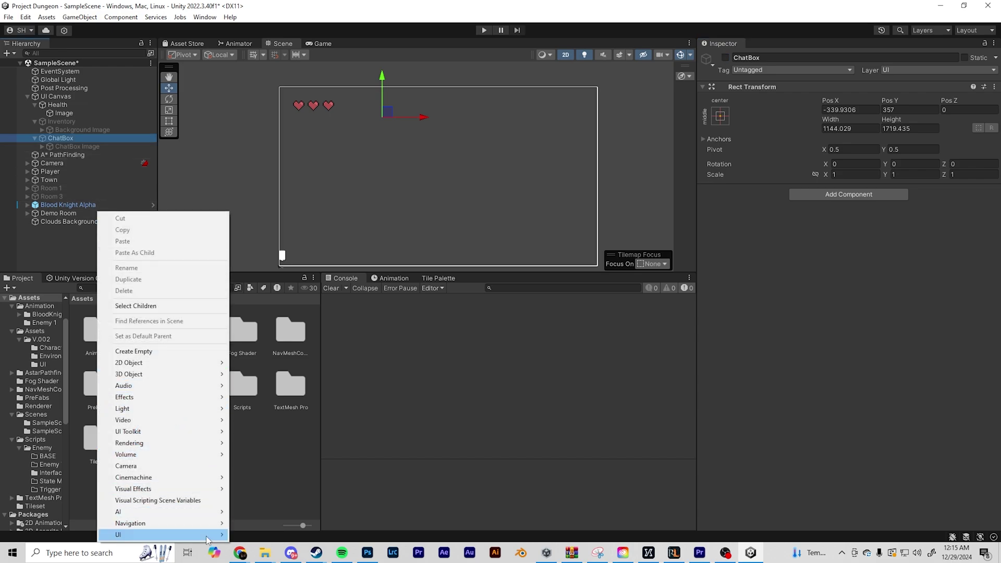
mouse_move(207, 538)
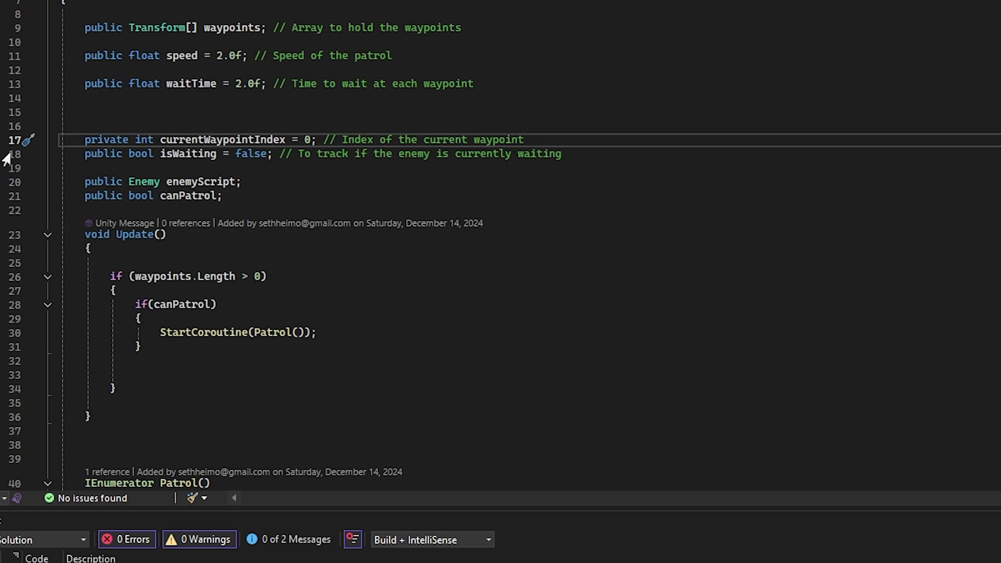
- Add Debug.Log("Test"); as the first line of Update() in EnemyPatrolTopDown
left_click(143, 257)
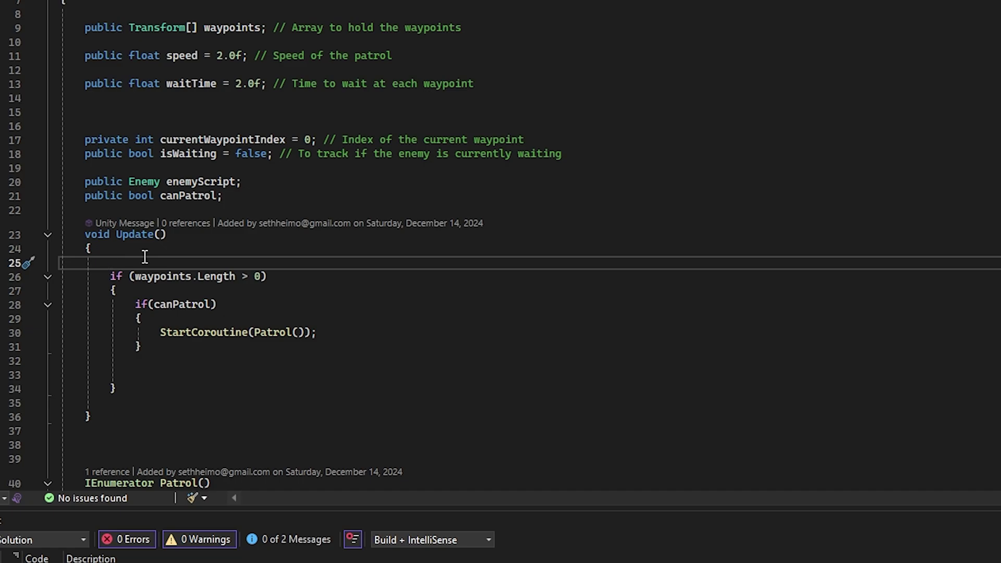
type("Debug.Log(")
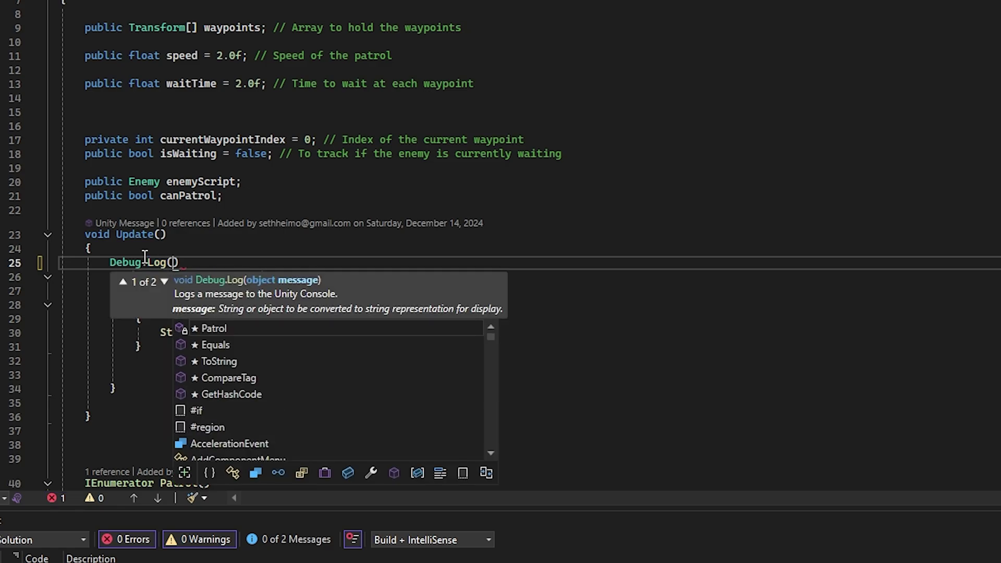
type("\"")
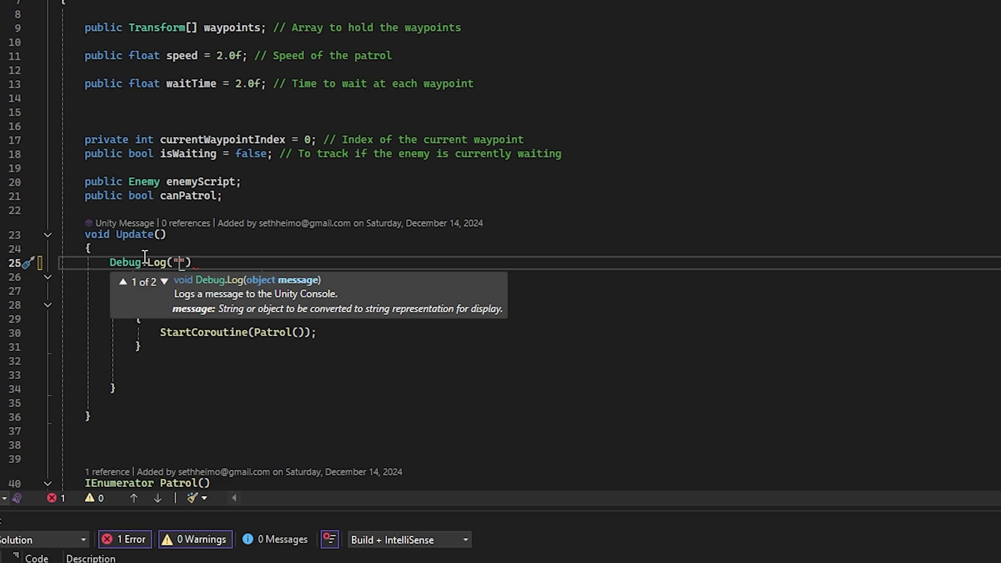
type("Test\");")
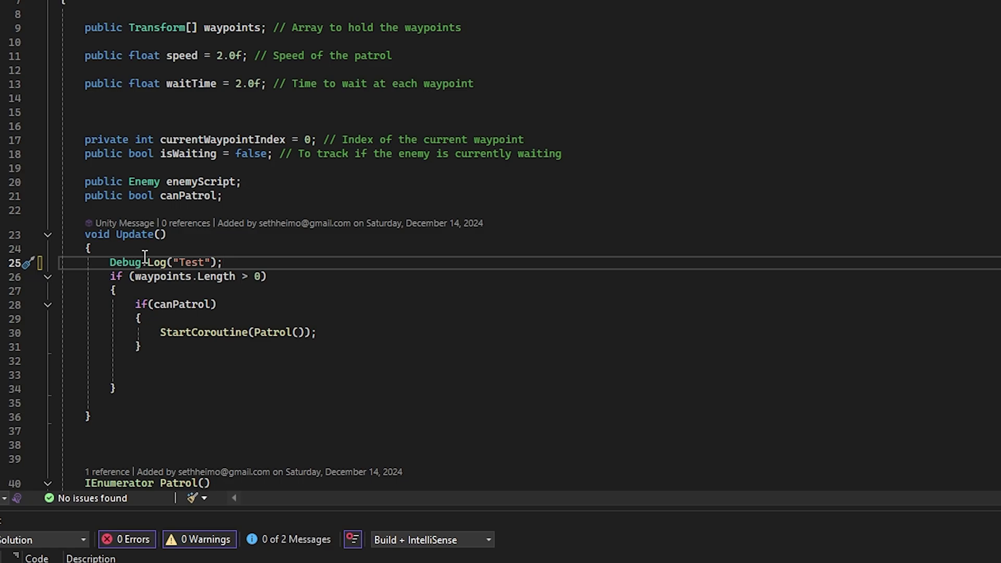
scroll(156, 263, "down", 7)
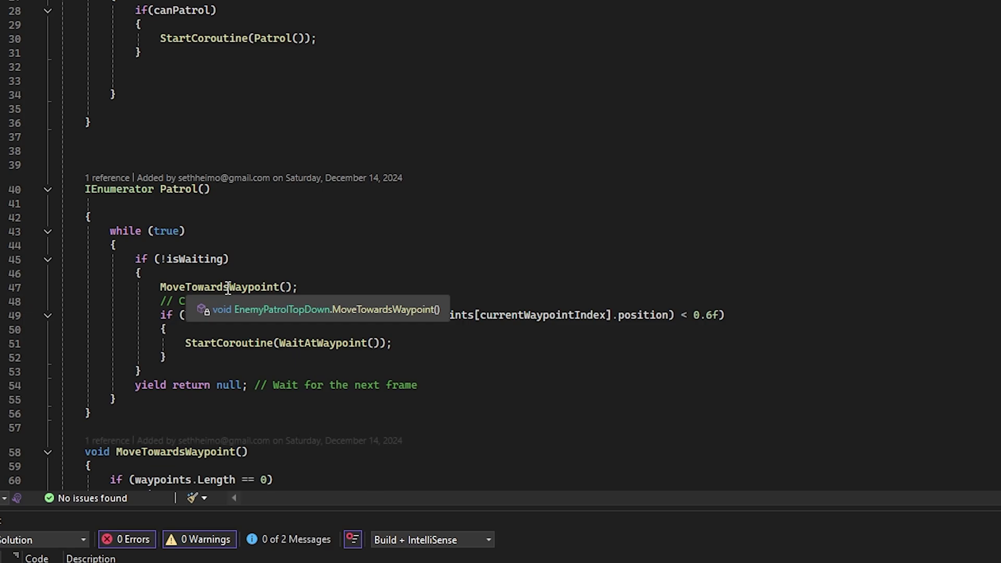
scroll(285, 253, "down", 1)
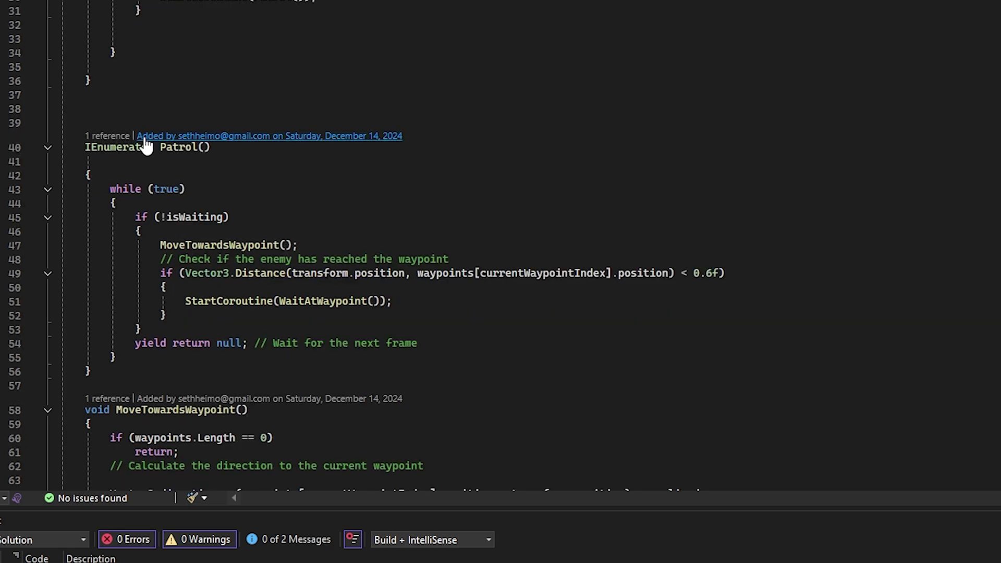
left_click(139, 174)
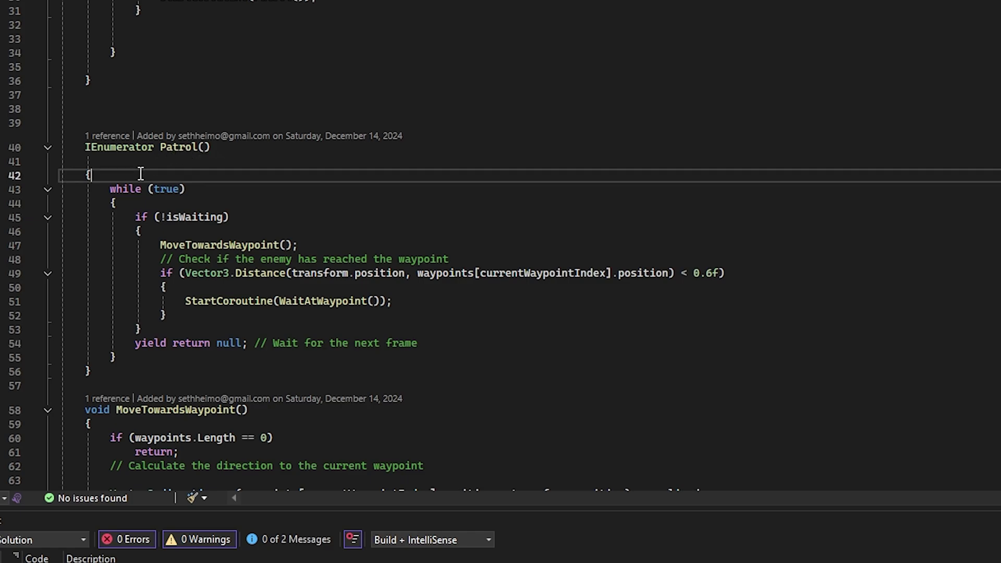
key("Return")
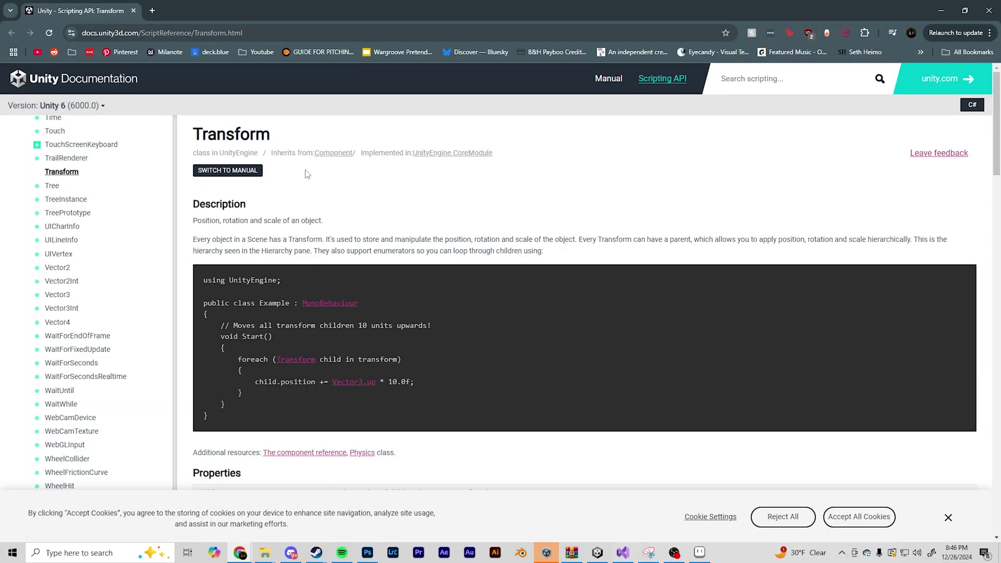
scroll(128, 167, "up", 10)
scroll(152, 169, "up", 15)
scroll(156, 168, "up", 20)
left_click_drag(175, 359, 178, 130)
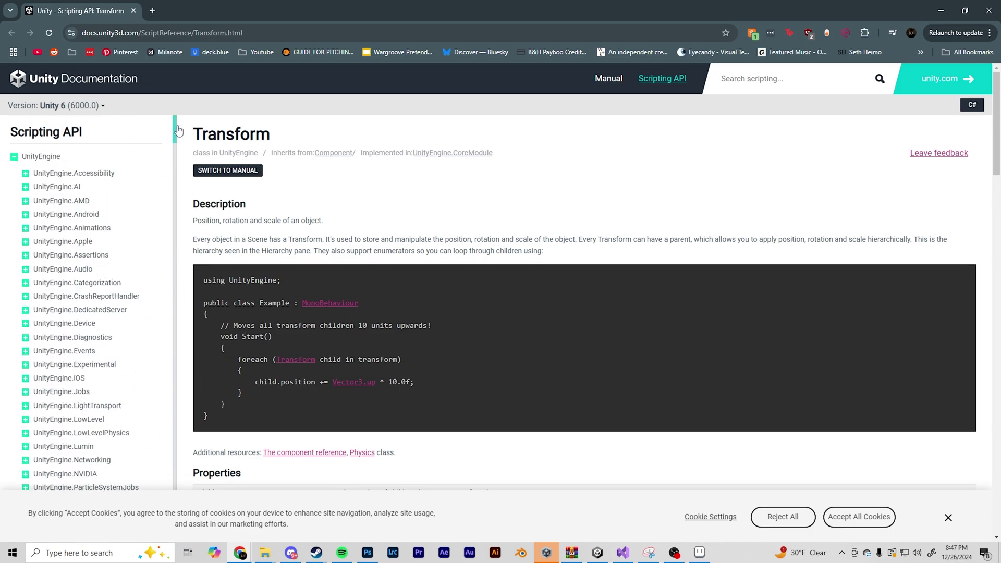
scroll(178, 129, "down", 1)
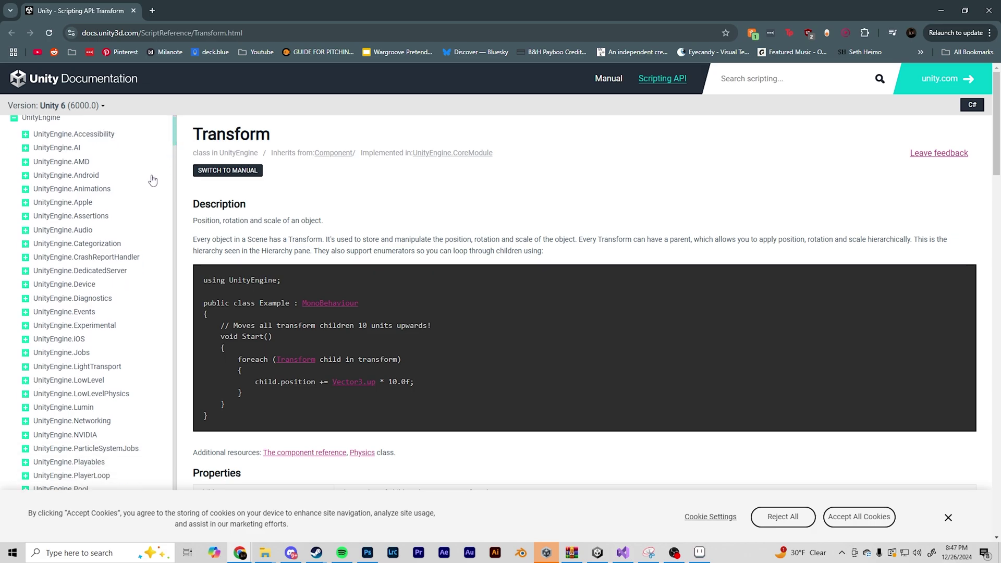
scroll(157, 191, "down", 1)
scroll(160, 195, "down", 3)
scroll(161, 195, "down", 5)
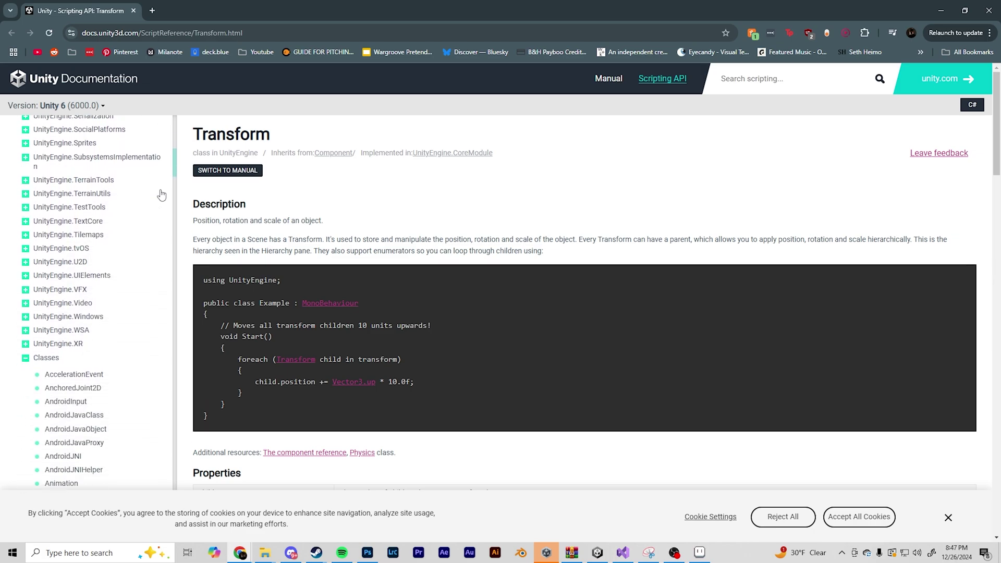
scroll(161, 195, "down", 1)
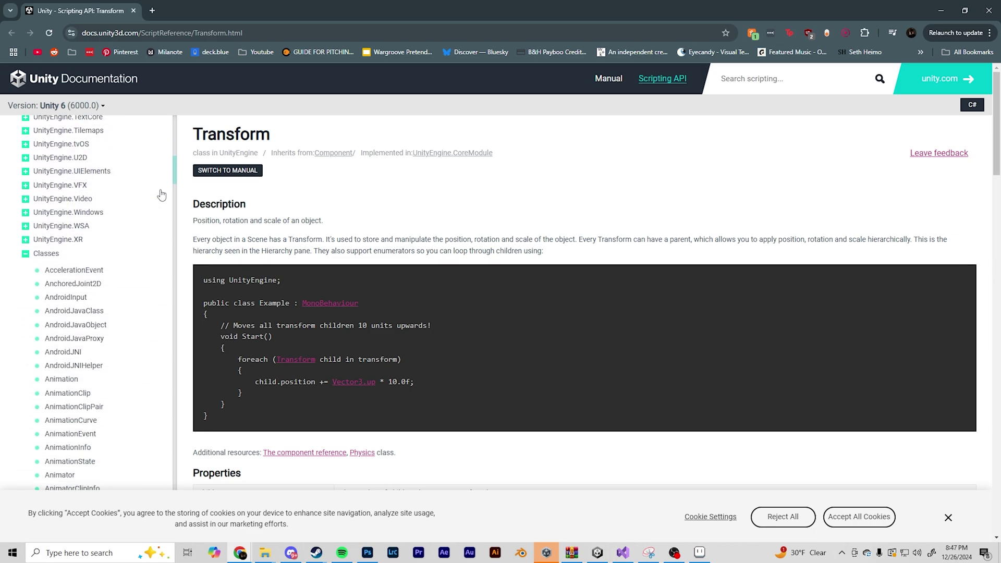
scroll(164, 192, "down", 1)
scroll(165, 192, "down", 4)
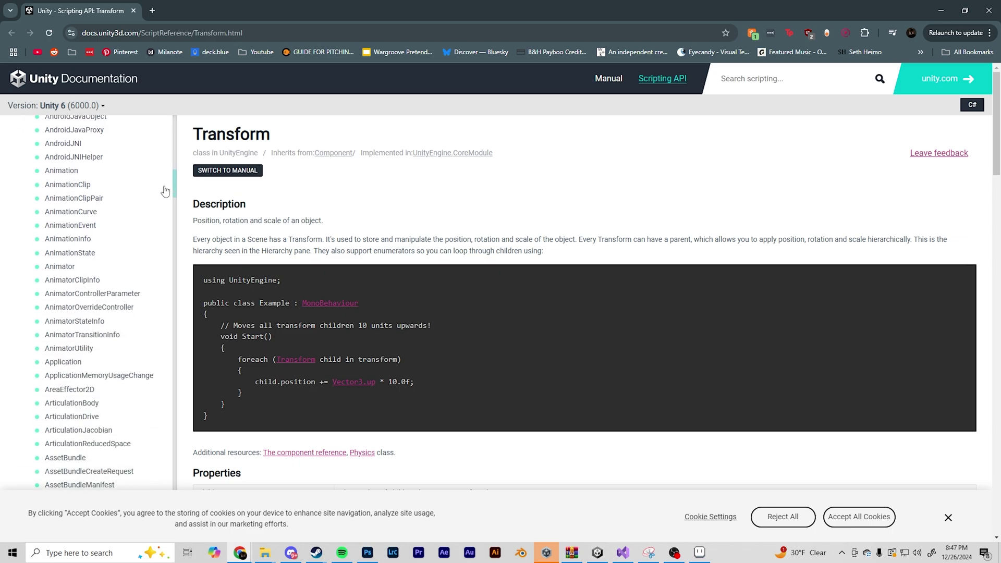
scroll(165, 191, "down", 5)
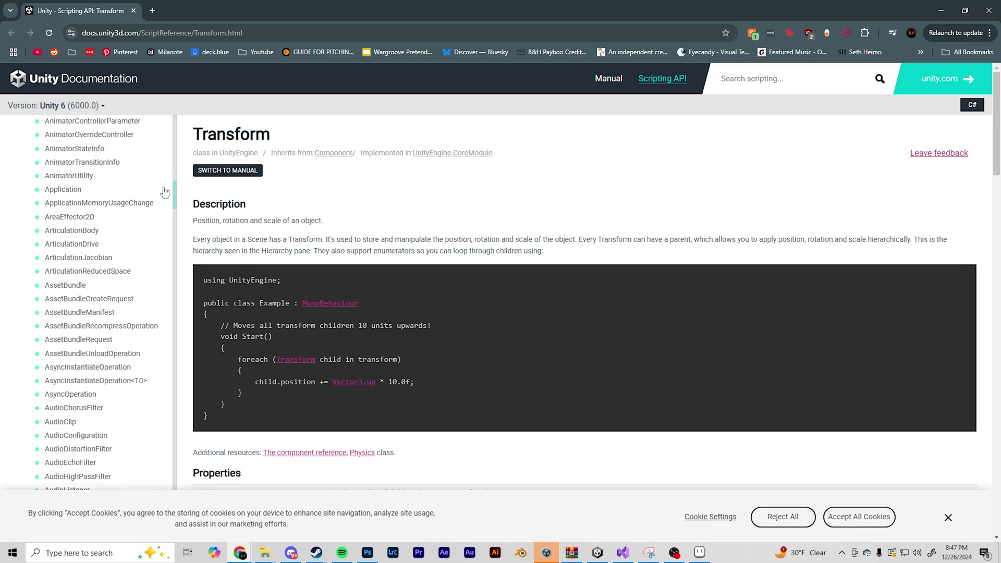
left_click_drag(175, 208, 175, 253)
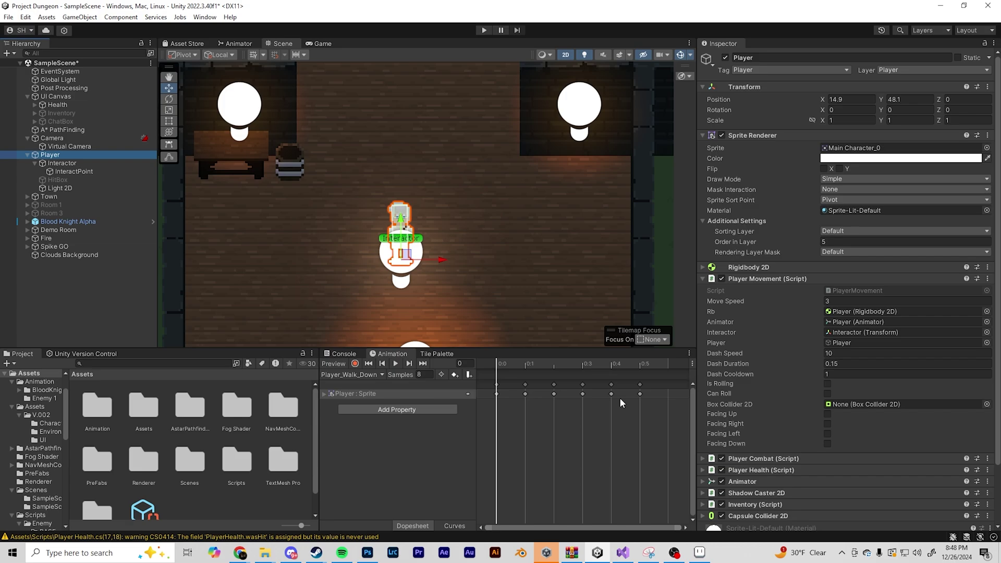
left_click(681, 55)
left_click(683, 56)
left_click(682, 56)
left_click(682, 56)
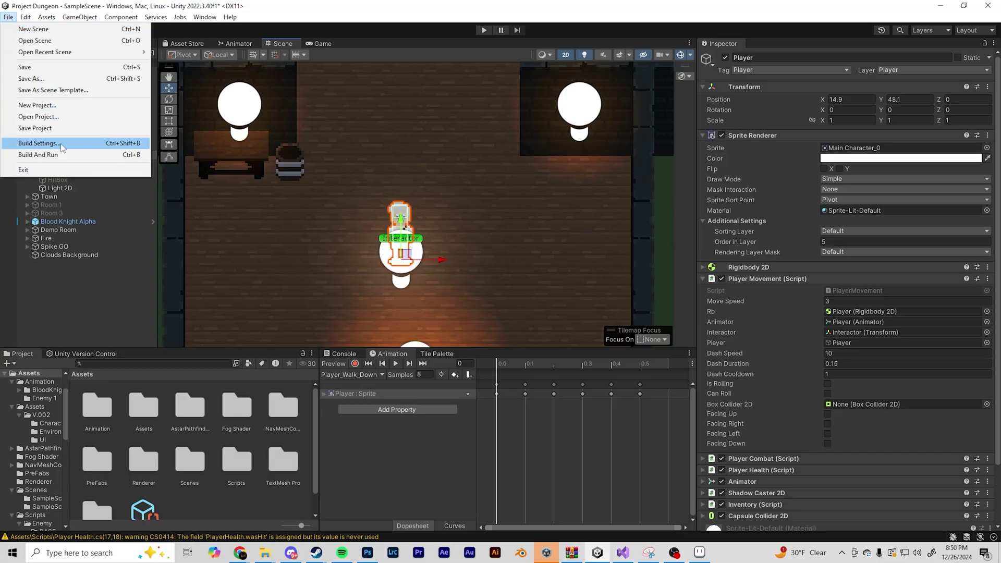
left_click(62, 144)
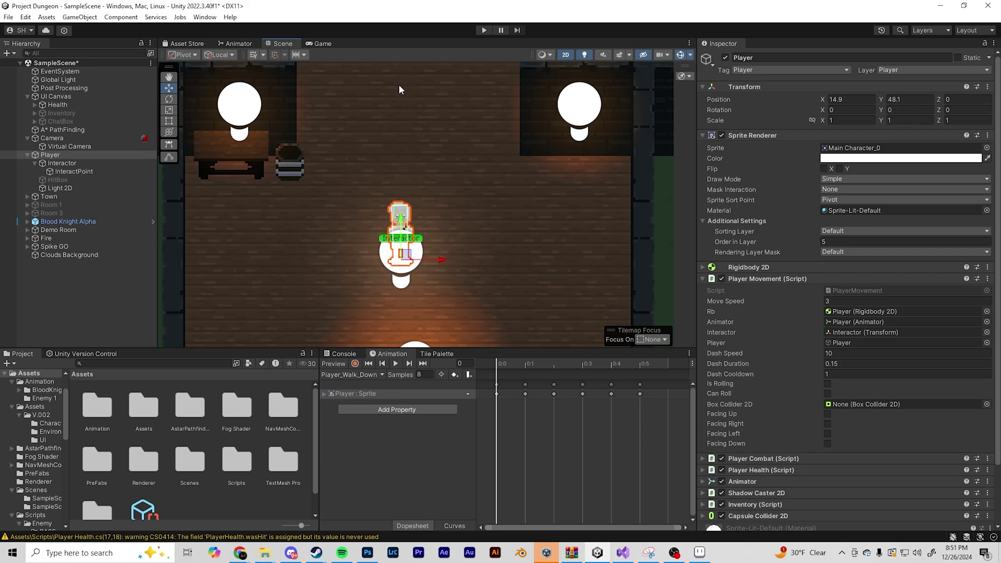
- Open the Package Manager, switch its source to Unity Registry, and browse the package list
left_click(204, 17)
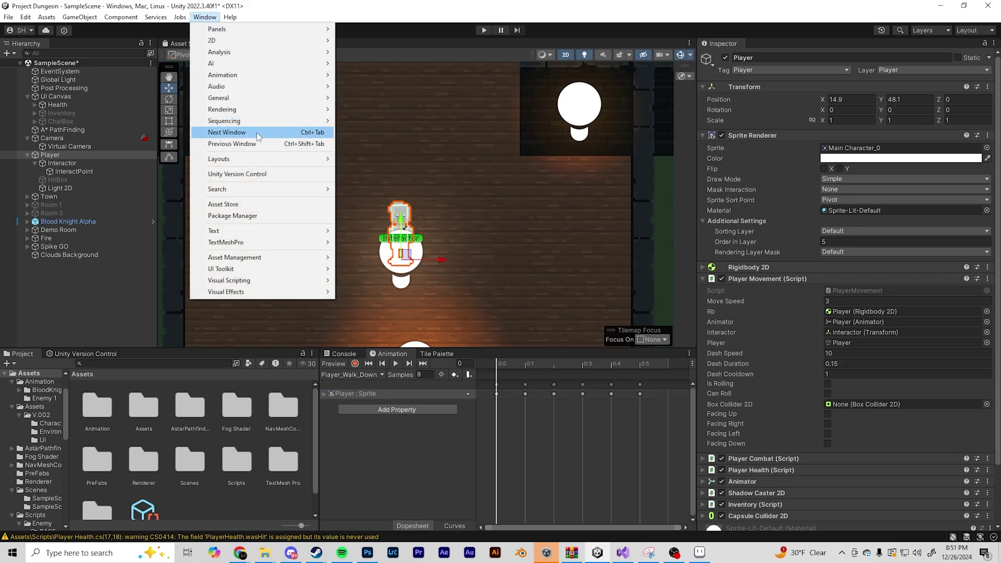
left_click(244, 214)
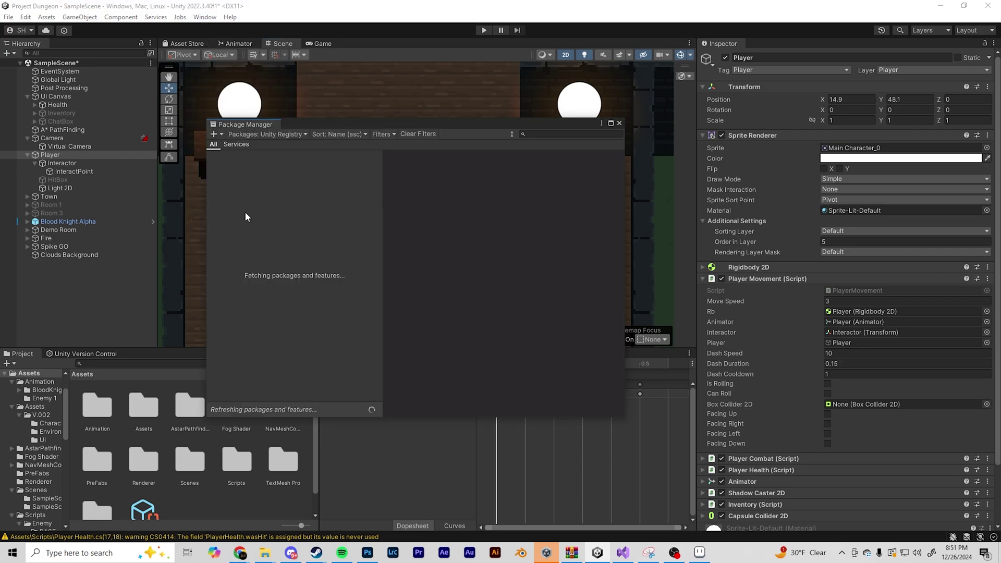
left_click(295, 135)
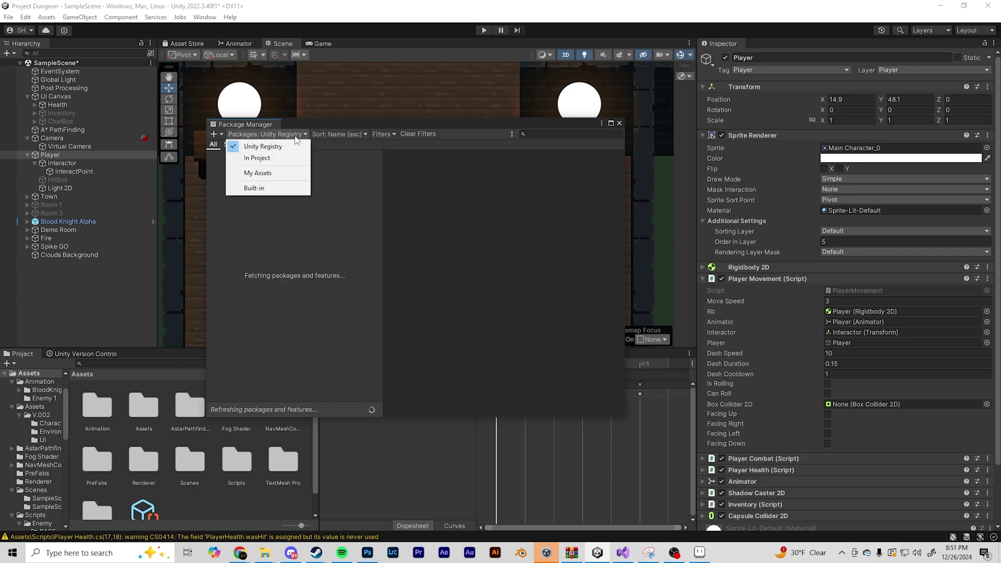
left_click(284, 147)
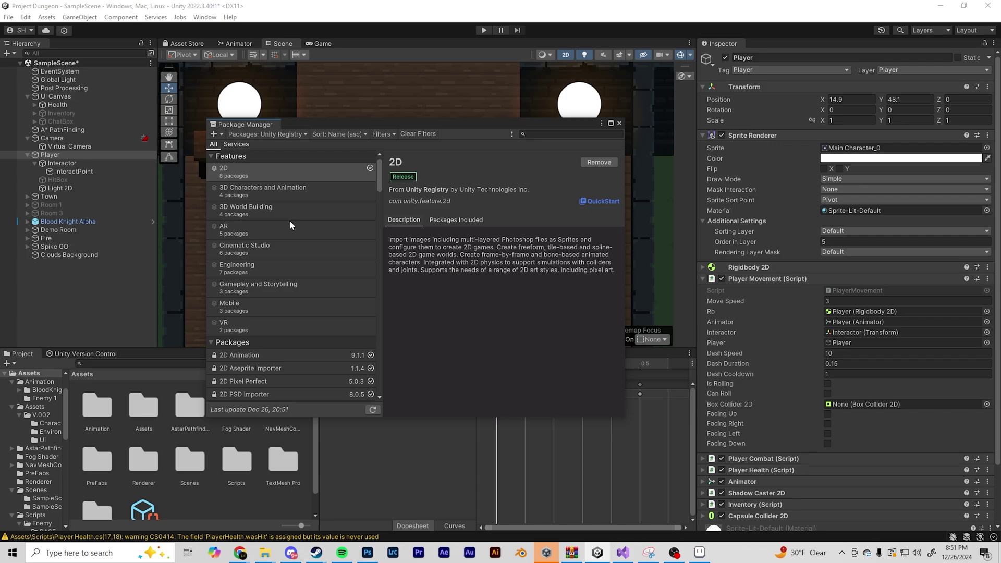
scroll(313, 282, "down", 10)
scroll(326, 293, "down", 10)
scroll(321, 294, "down", 5)
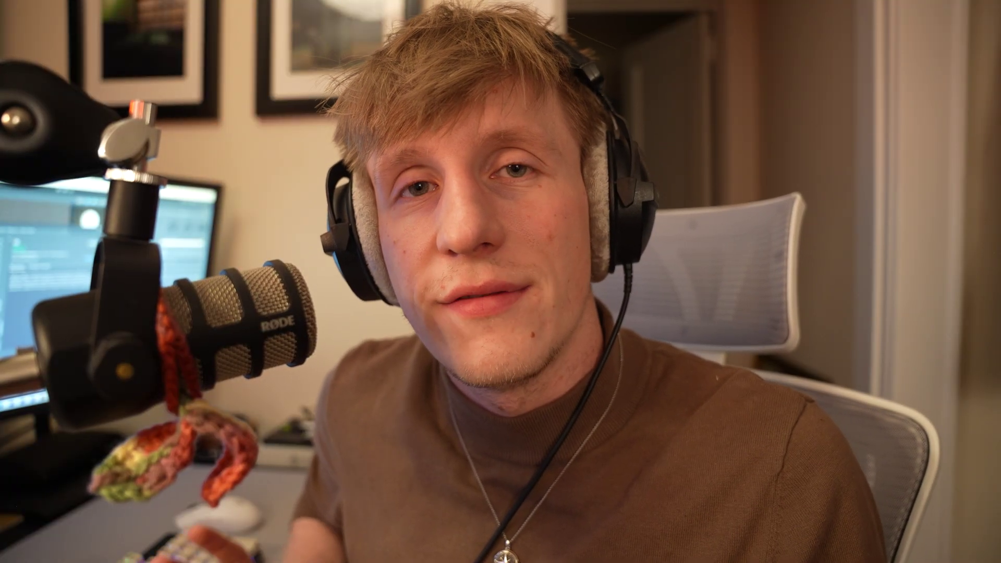